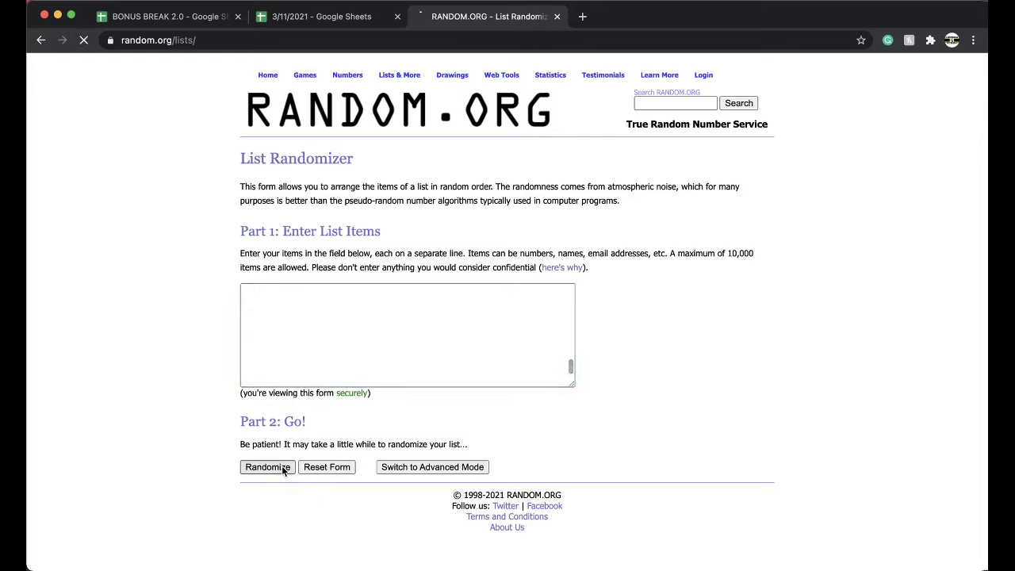
Step: Reshuffle the 32-number list five more times until it starts 44, 18, 2, 22, 11
click(263, 490)
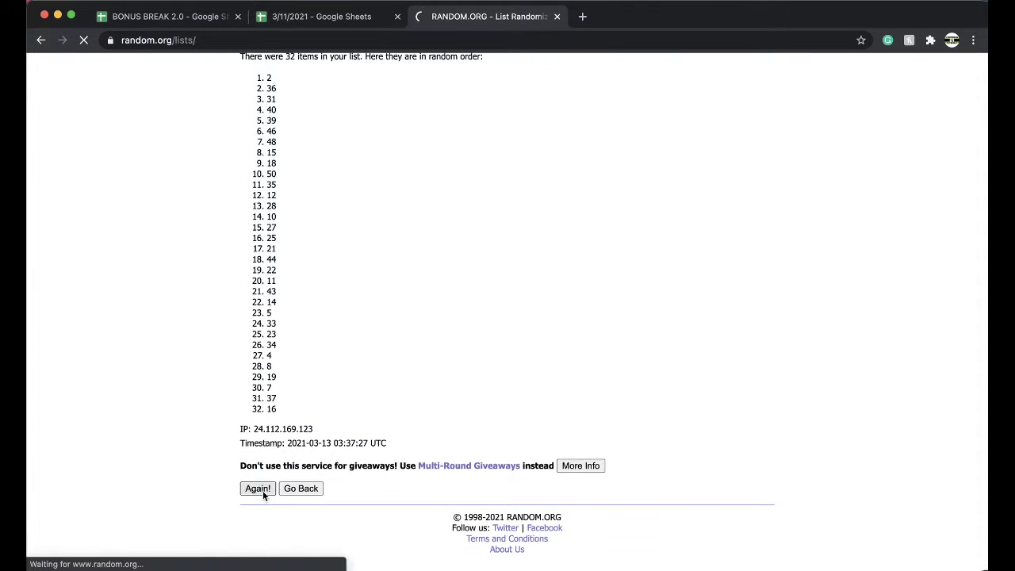
click(260, 490)
click(252, 487)
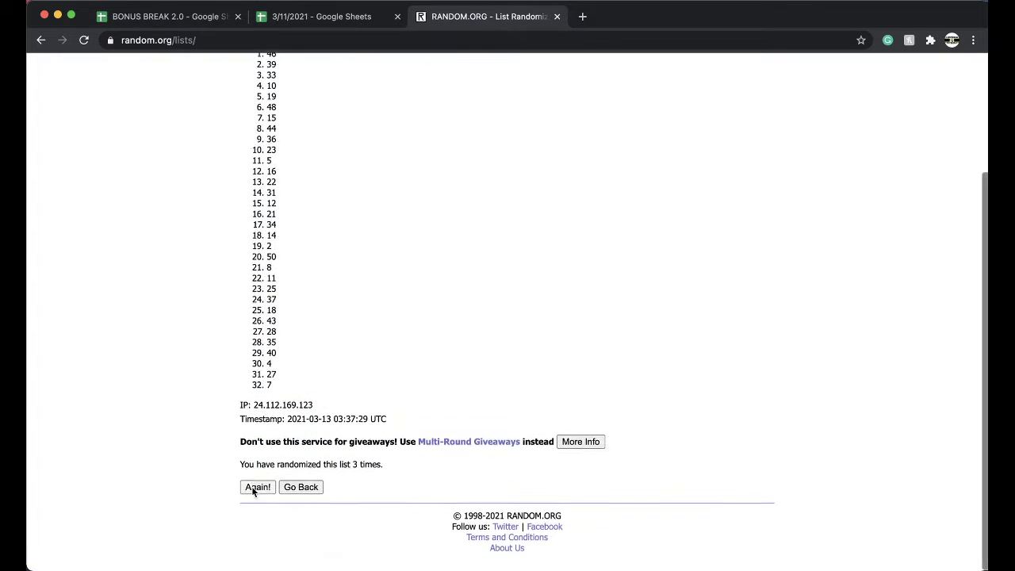
click(252, 487)
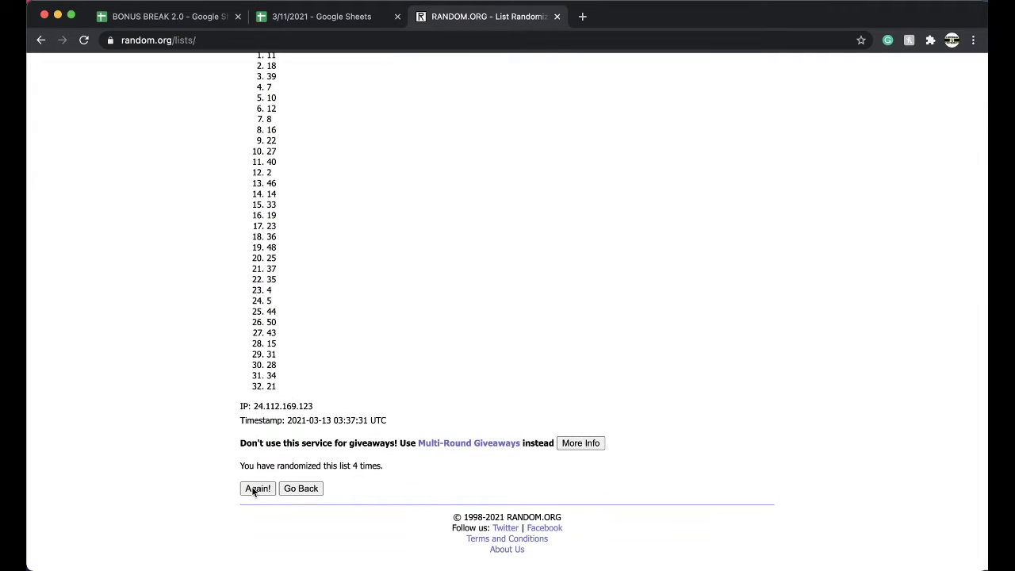
click(255, 488)
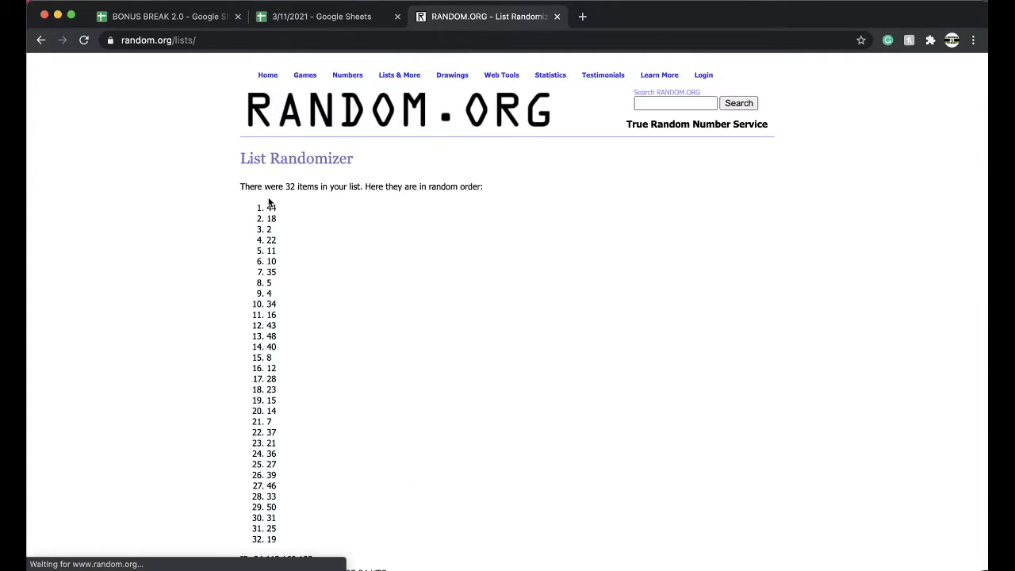
Step: Back in the spreadsheet, fill cell E29, holding the drawn number 44, bright green
click(363, 3)
scroll(465, 309, down, 2)
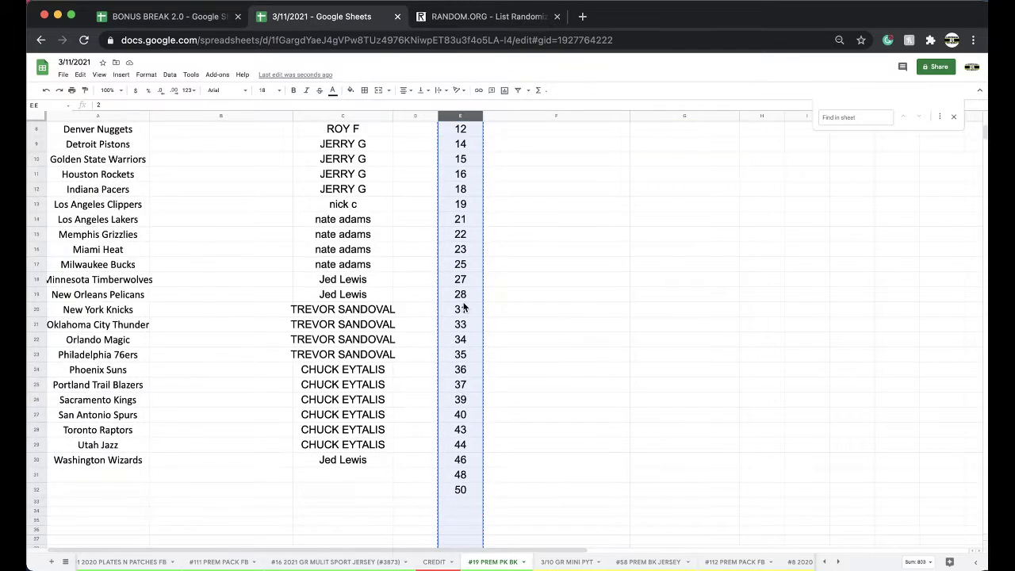
click(460, 446)
click(350, 90)
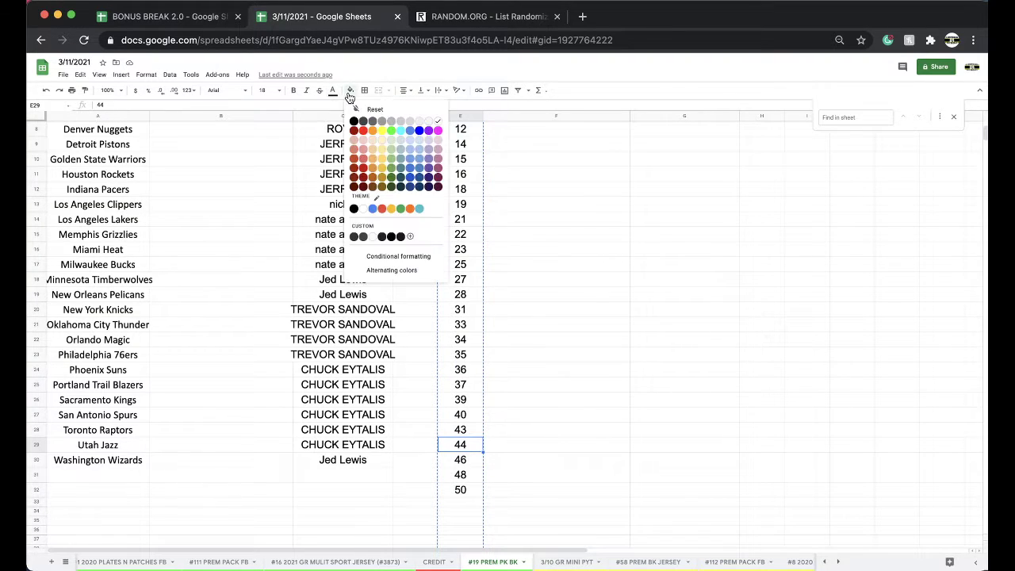
click(391, 130)
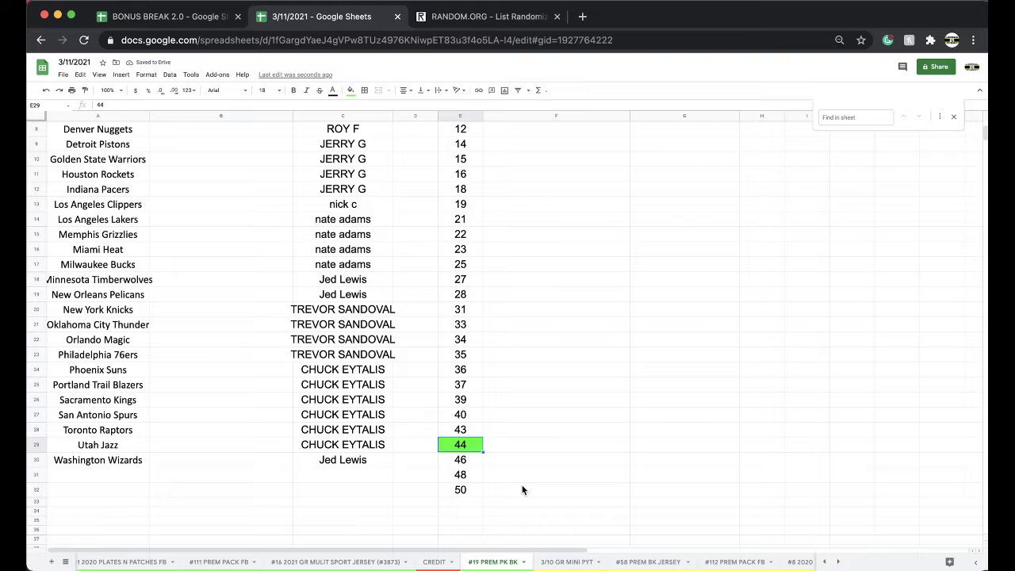
Step: Duplicate the #19 PREM PK BK sheet and rename the copy #20 PREM PK BK
right_click(508, 563)
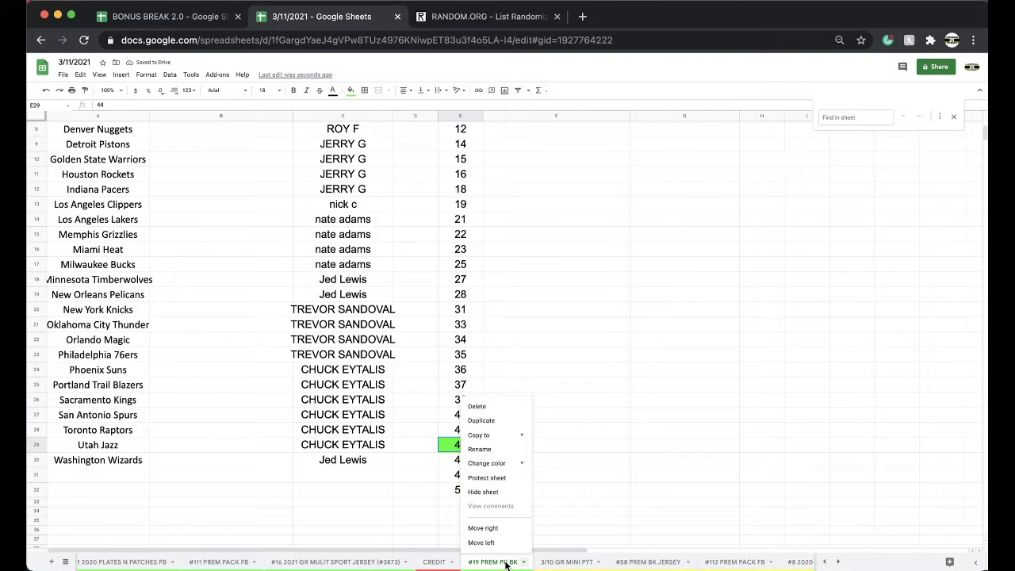
click(490, 425)
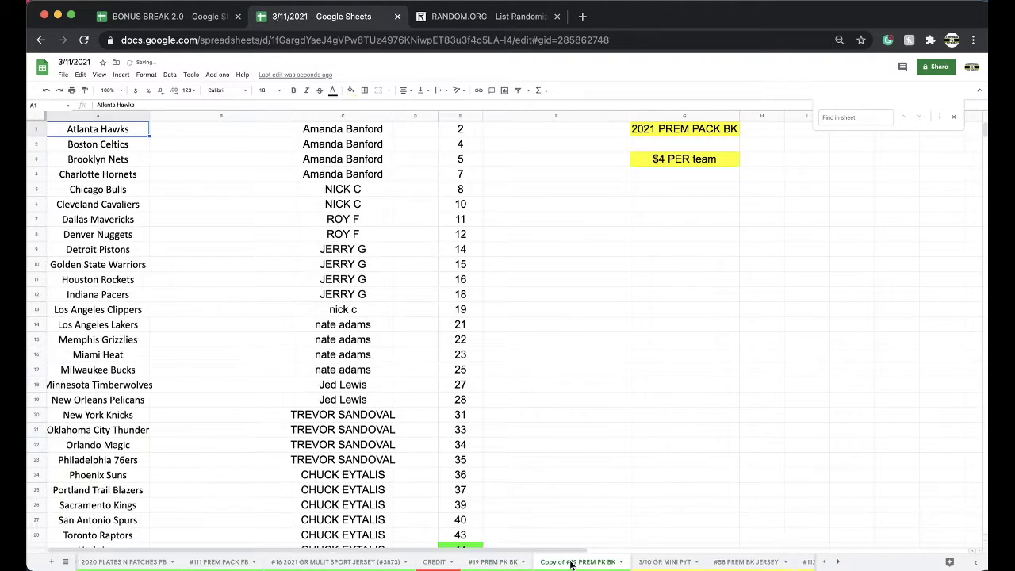
double_click(571, 562)
drag(582, 562, 541, 562)
text(#)
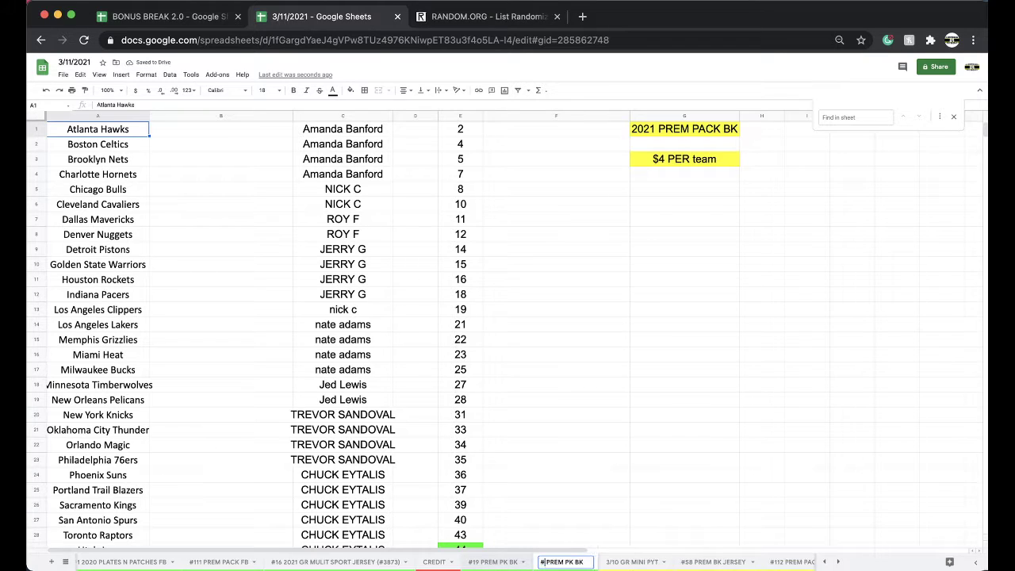
text(20)
click(560, 444)
Step: Clear all owner names from column C of the #20 PREM PK BK sheet
right_click(576, 560)
mouse_move(569, 470)
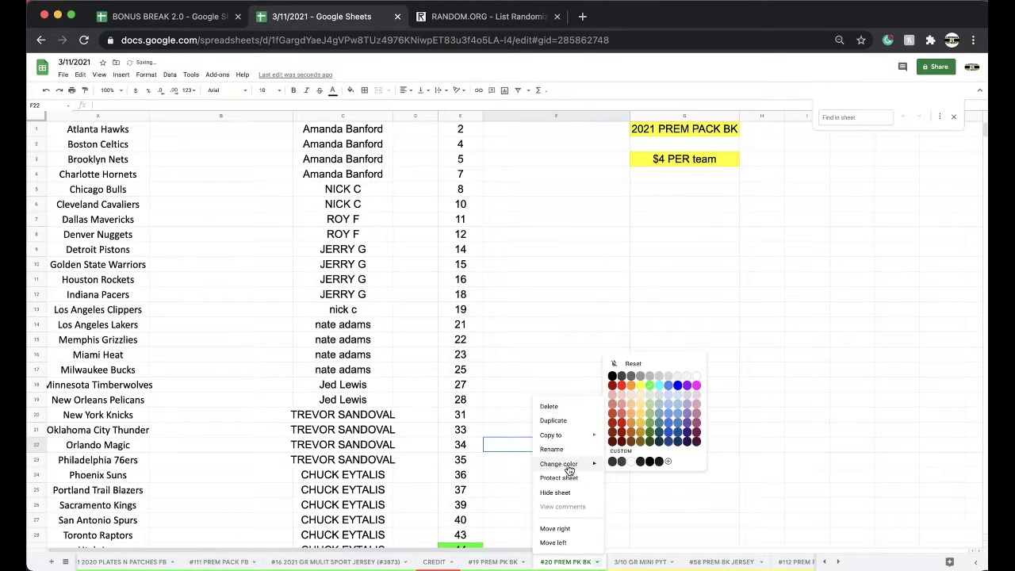
click(353, 117)
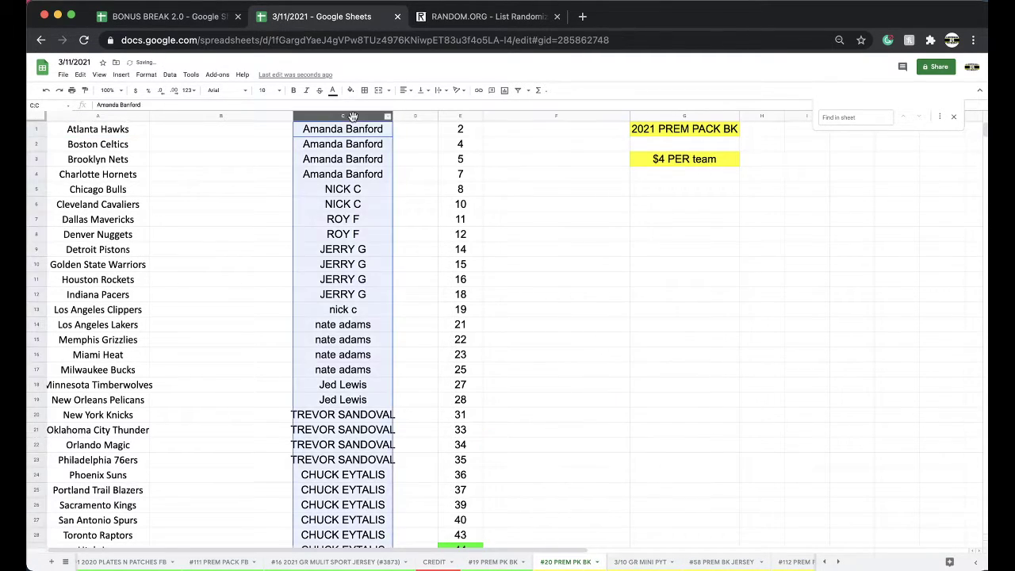
key(Delete)
Step: Move the numbers 46, 48, 50 from E30:E32 up to start at E29
scroll(517, 323, down, 3)
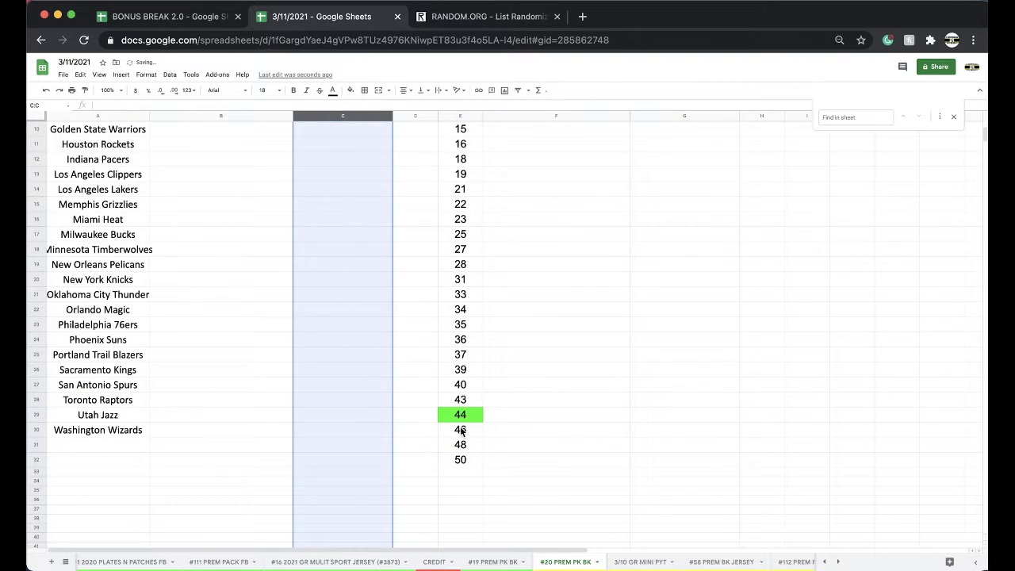
drag(460, 430, 461, 460)
key(cmd+c)
key(Delete)
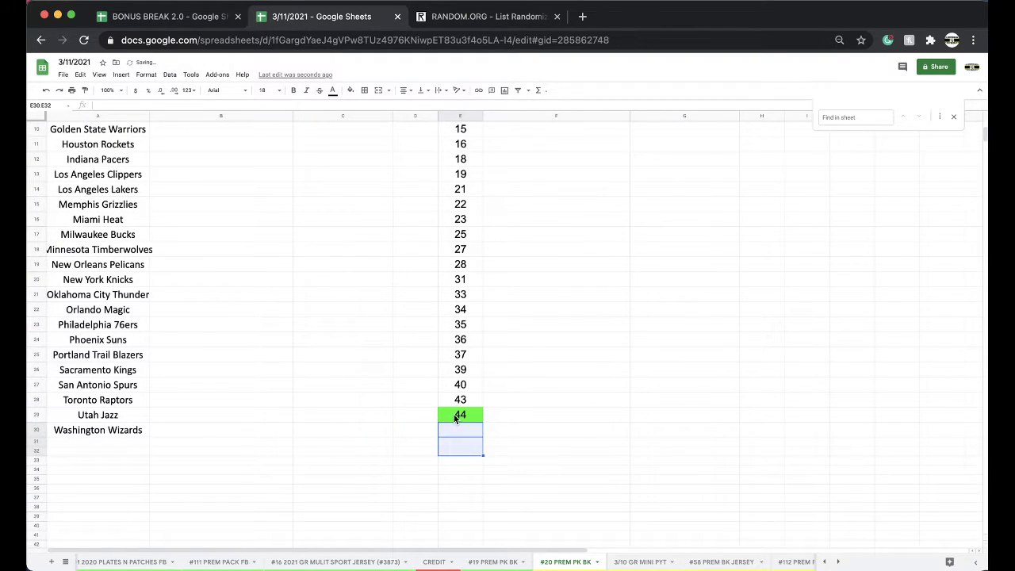
click(456, 418)
key(cmd+v)
Step: Move the #20 PREM PK BK tab after #8 2020 FS LID and return to #19
scroll(540, 567, right, 3)
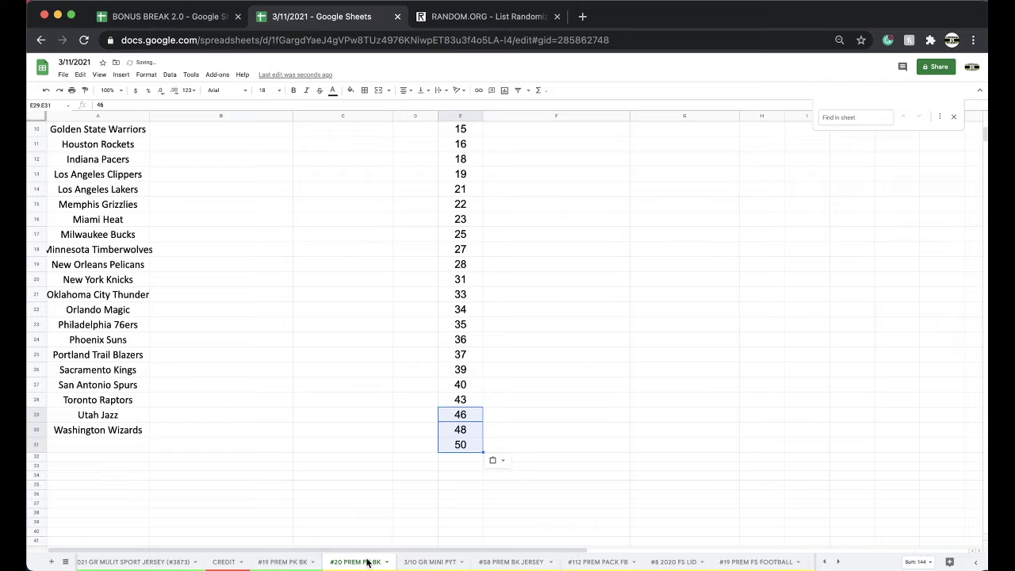
drag(365, 565, 663, 566)
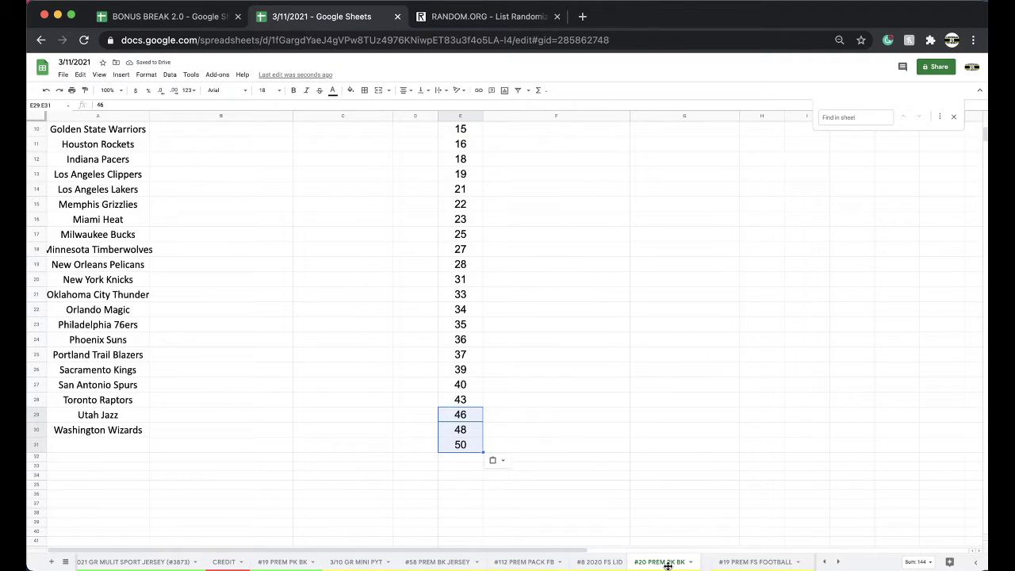
click(293, 562)
scroll(514, 398, up, 3)
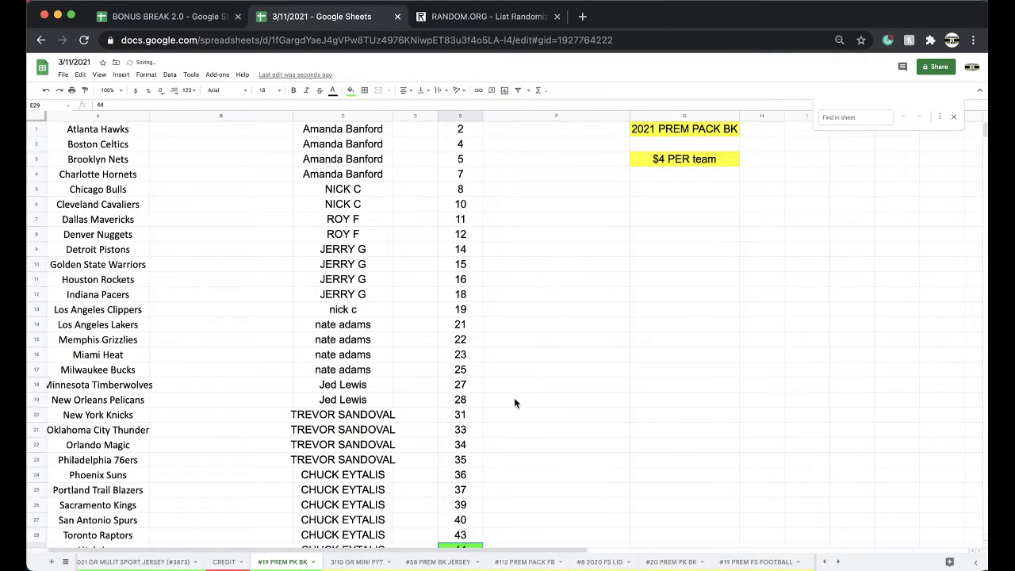
scroll(514, 398, down, 2)
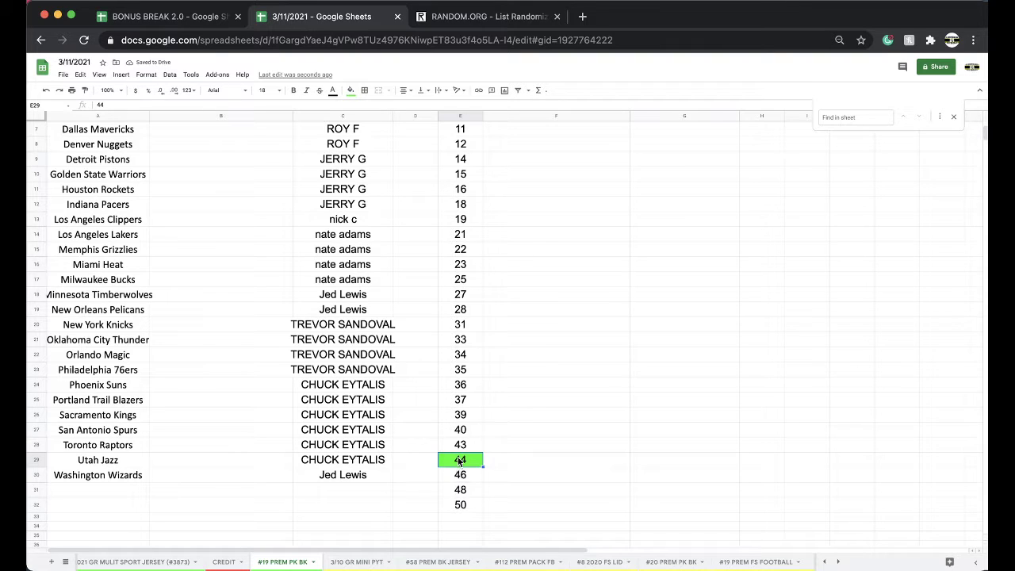
click(658, 562)
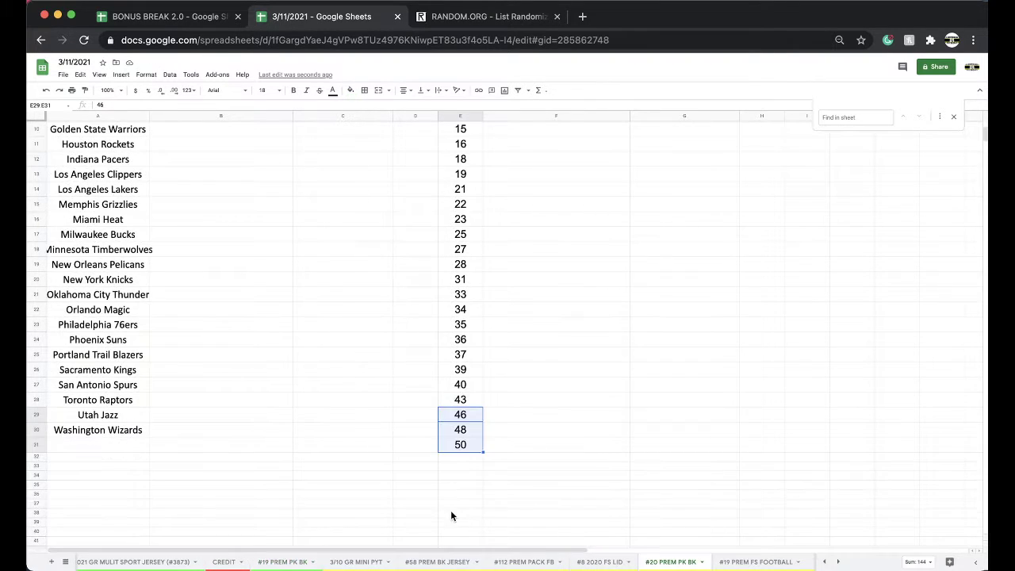
click(286, 561)
scroll(312, 437, up, 3)
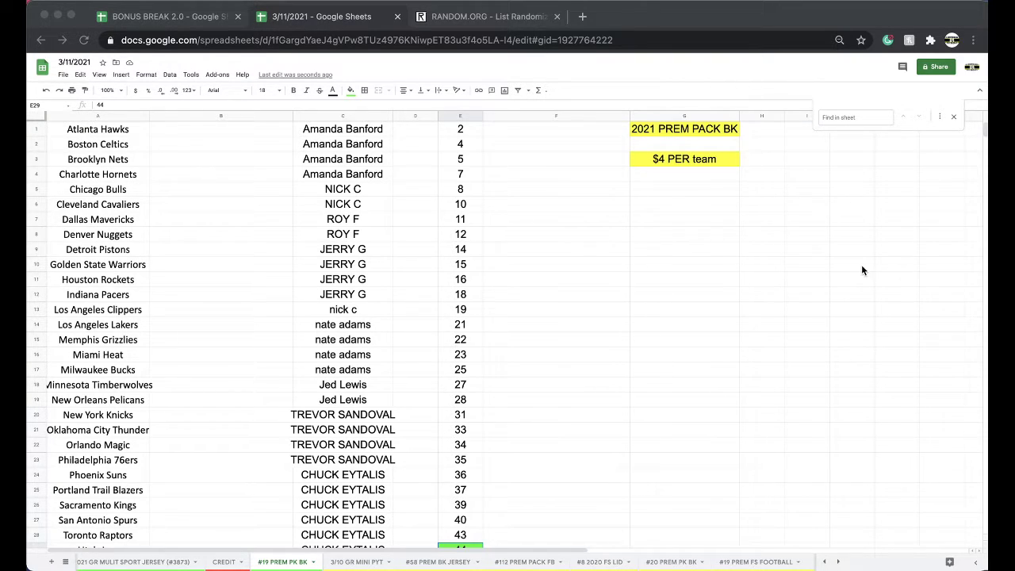
Step: On the 3/10 GR MINI PYT sheet, enter the owner's name for Detroit Lions in B11
click(354, 561)
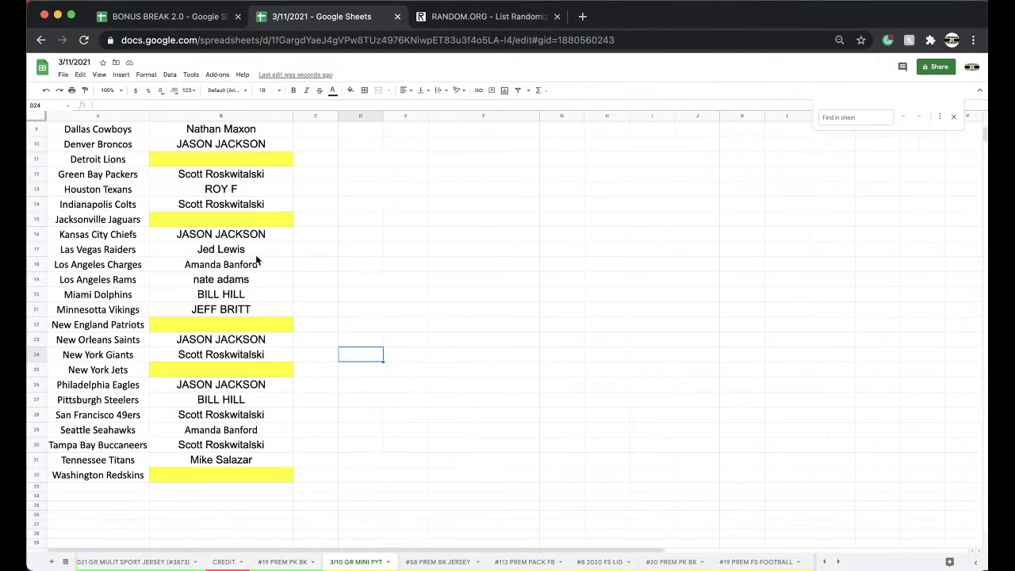
click(207, 158)
text(BILL HIL)
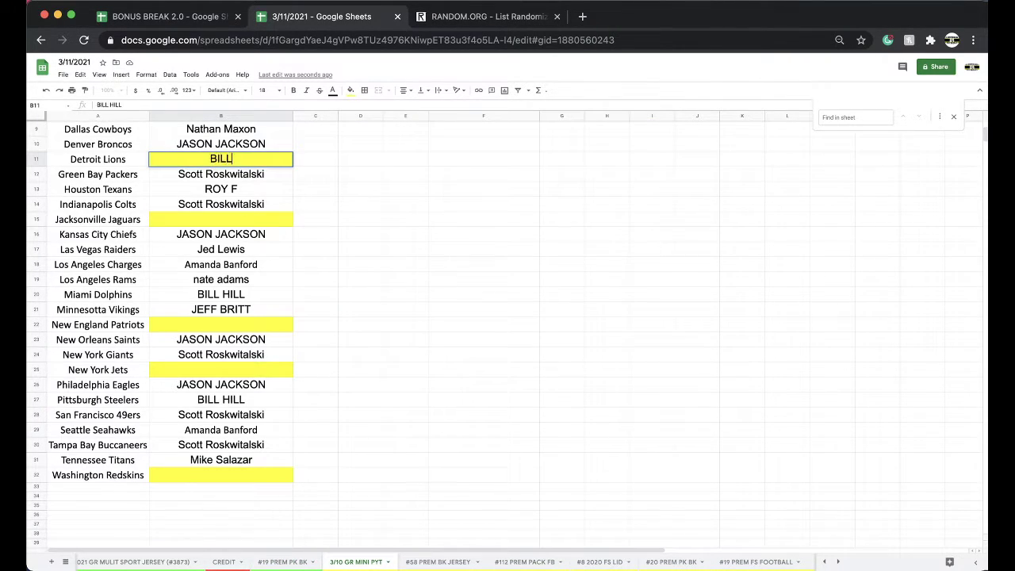
text(L)
key(Return)
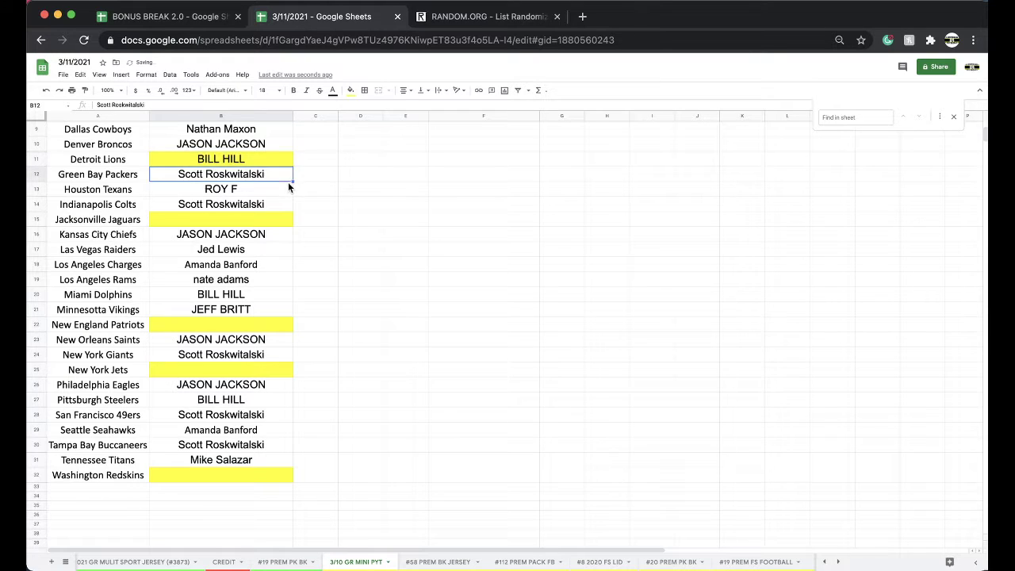
Step: Remove B11's yellow fill and return to #19 PREM PK BK at owner cell C7
click(250, 158)
click(351, 90)
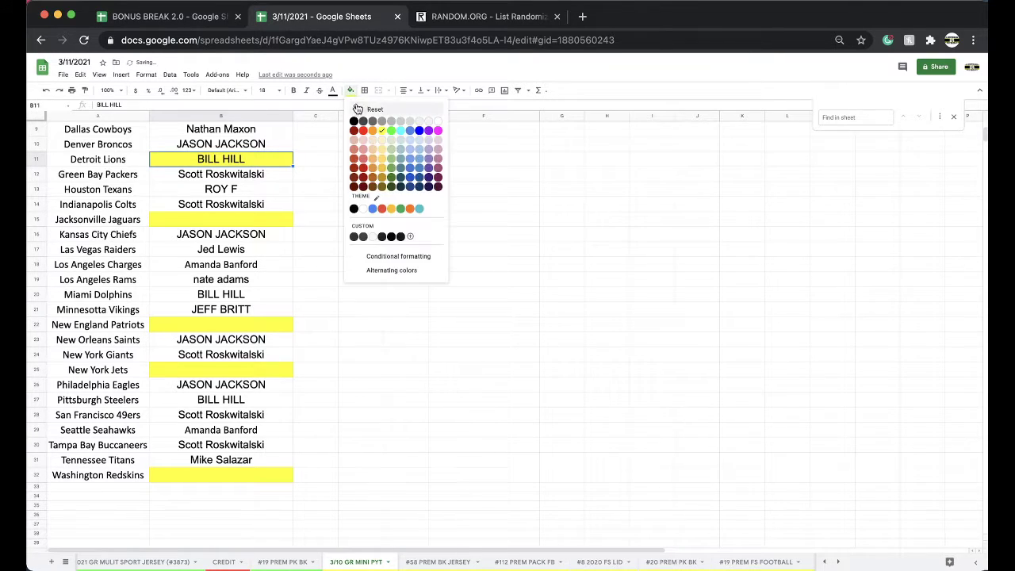
click(366, 103)
click(292, 563)
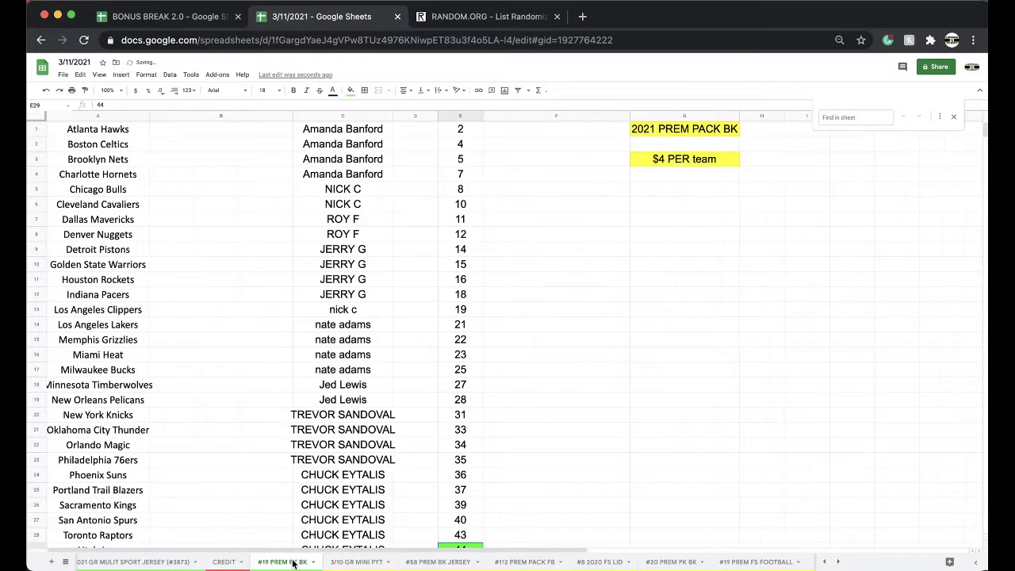
click(356, 220)
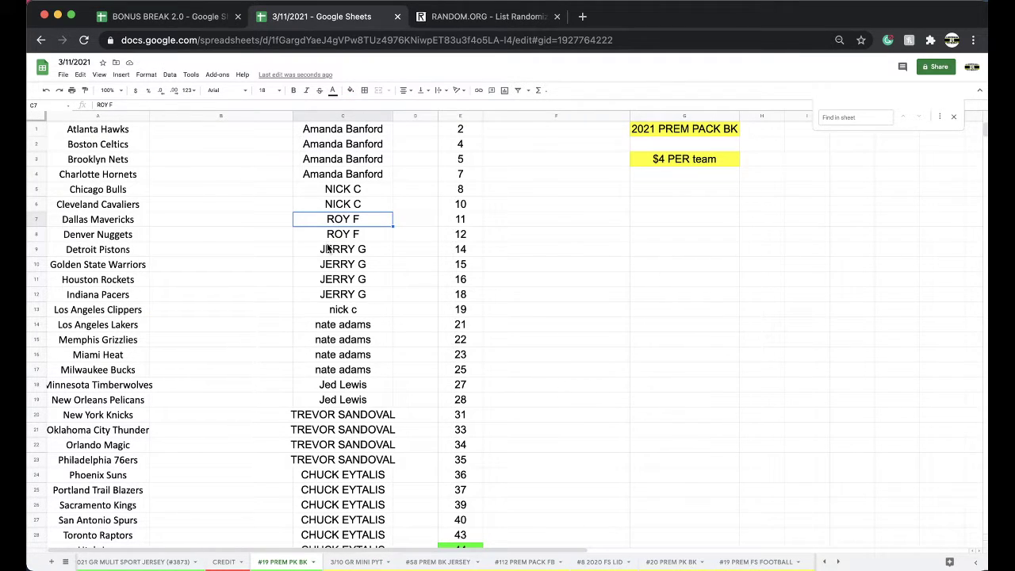
Step: Review the owner entries, copy the whole column C, and switch to the RANDOM.ORG page
scroll(330, 250, down, 1)
drag(326, 294, 333, 341)
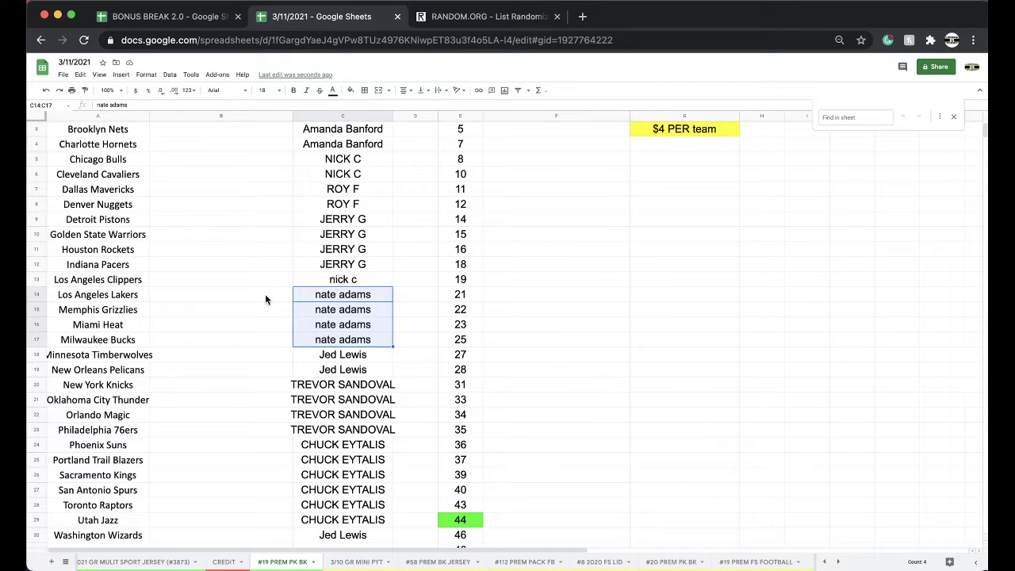
scroll(266, 299, down, 2)
scroll(273, 336, down, 2)
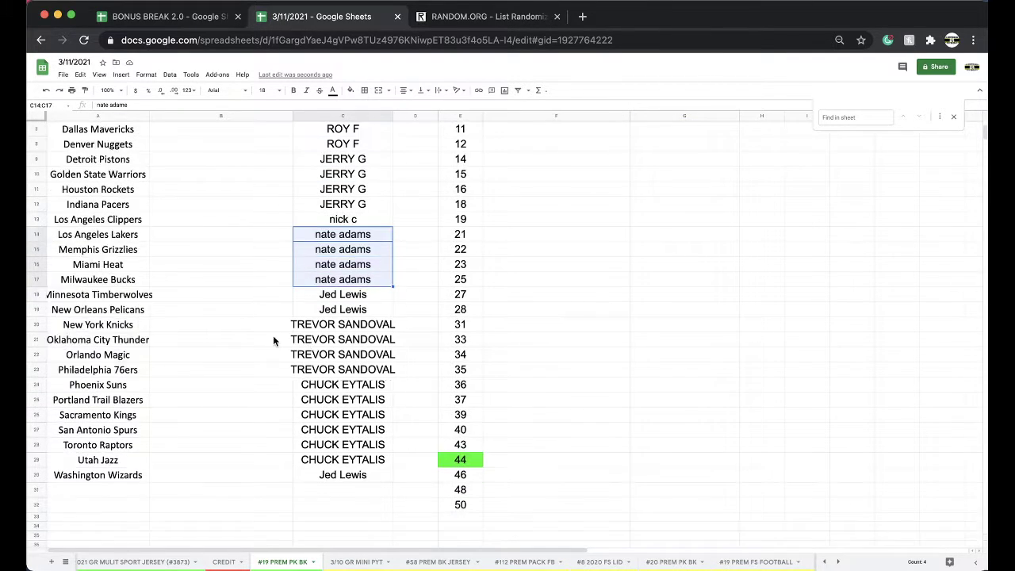
drag(327, 357, 326, 434)
click(322, 114)
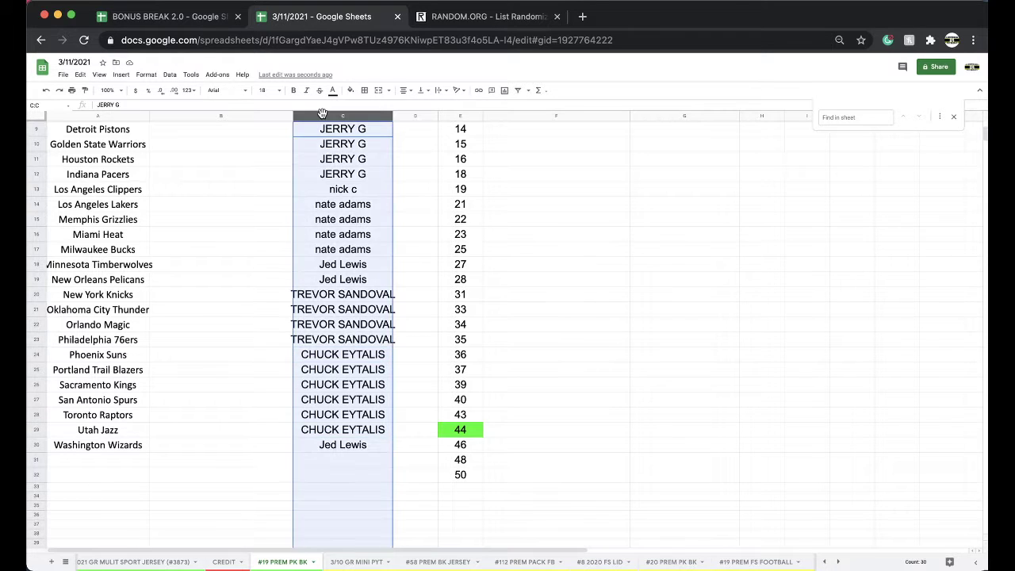
key(ctrl+c)
scroll(322, 114, up, 3)
click(488, 15)
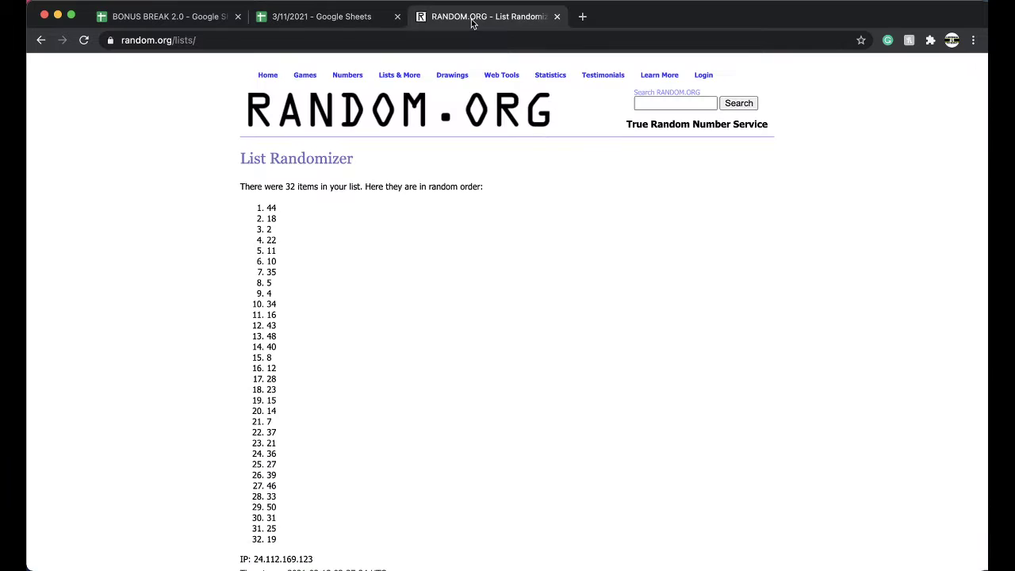
Step: Reload a blank List Randomizer, paste the 30 owner names, and randomize them
click(448, 44)
key(Return)
click(276, 302)
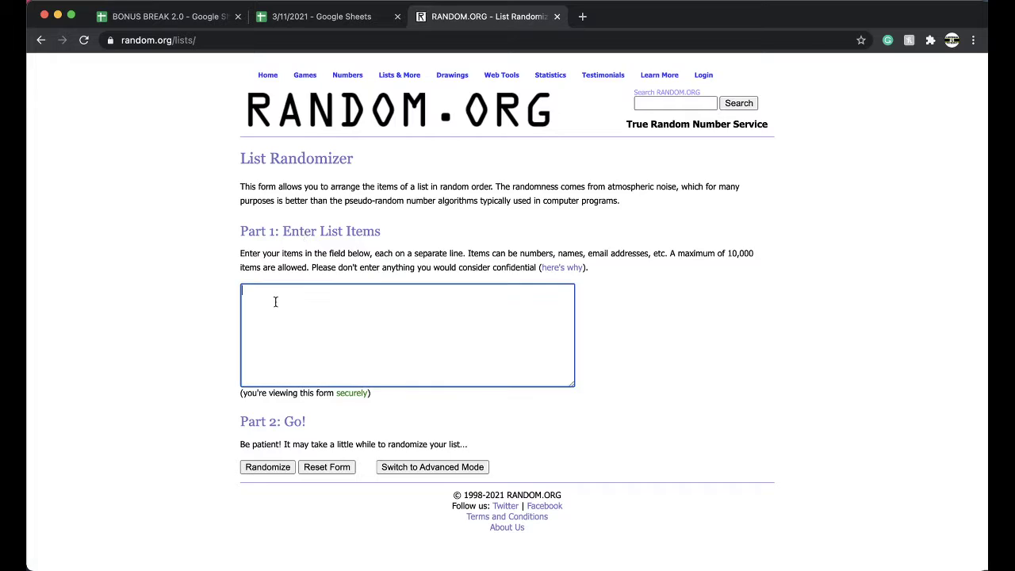
key(super+v)
click(256, 467)
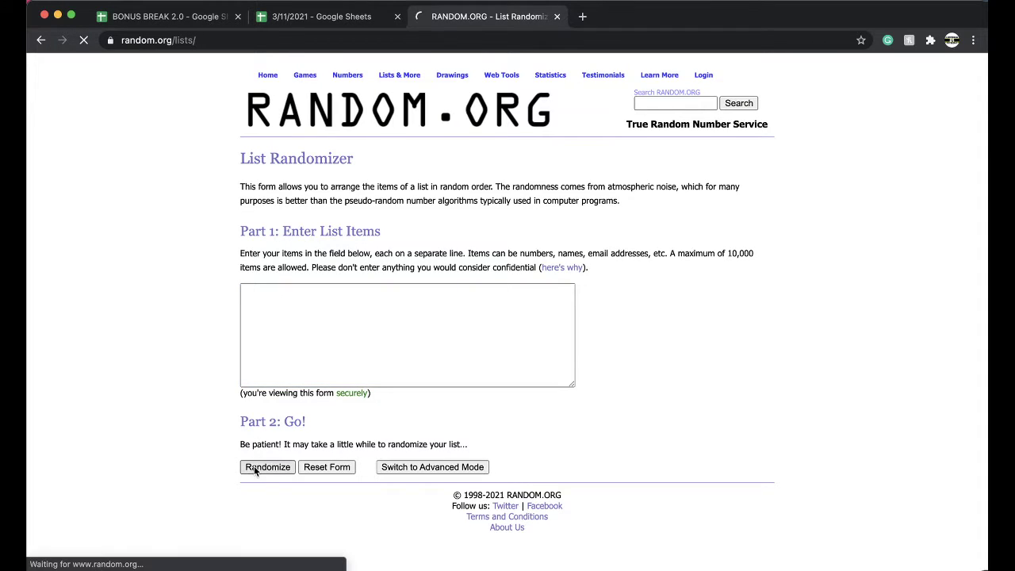
Step: Reshuffle the owner list four more times, five shuffles in total
scroll(255, 470, down, 5)
click(242, 490)
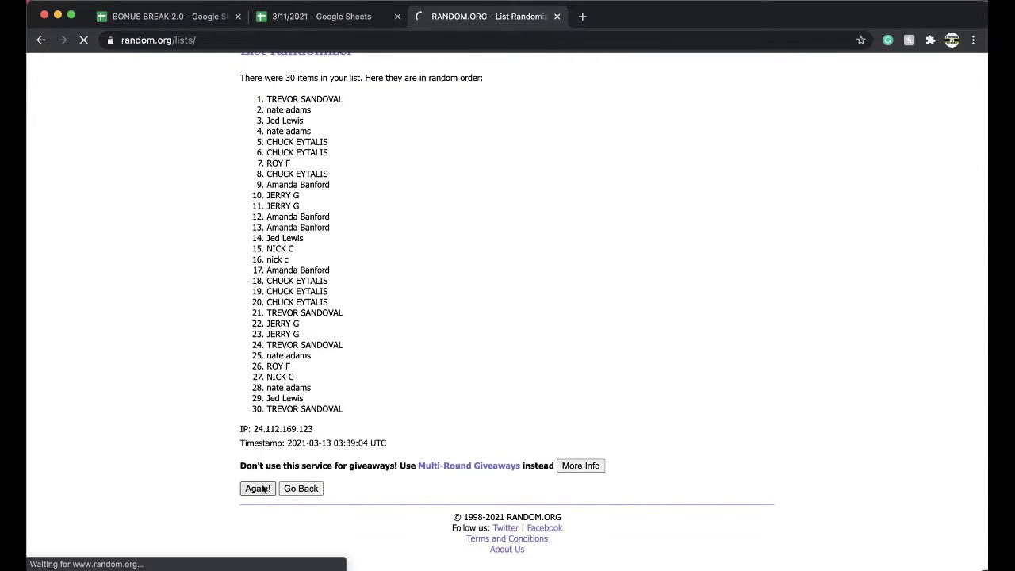
scroll(262, 492, down, 5)
click(261, 489)
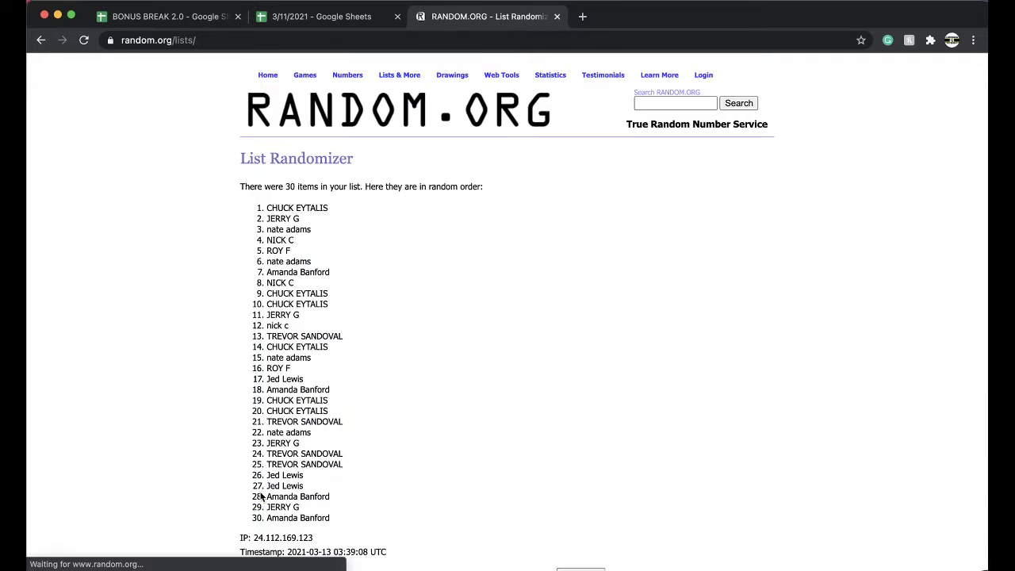
scroll(261, 494, down, 5)
click(259, 486)
scroll(258, 488, down, 5)
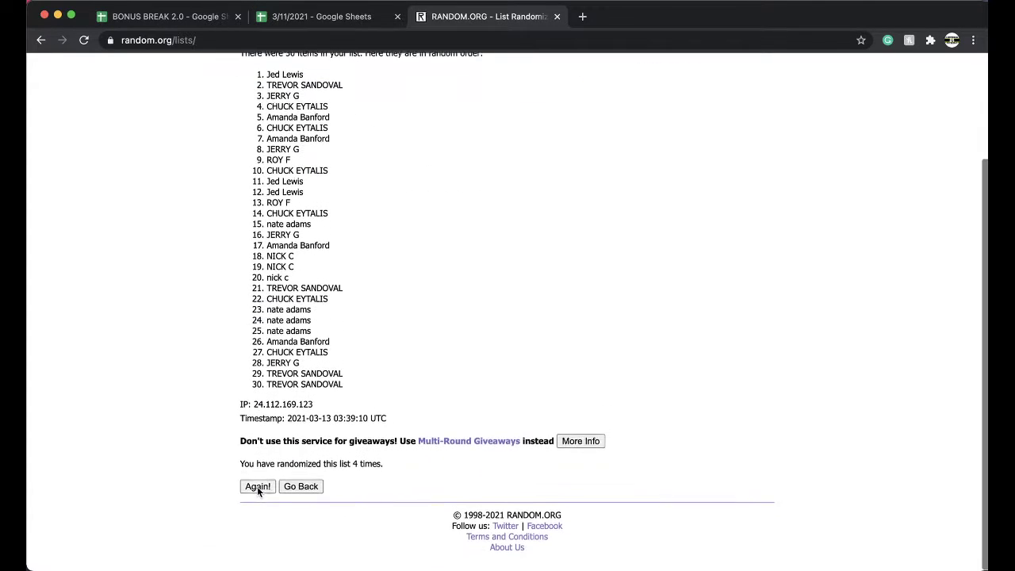
click(258, 490)
Step: Select and copy the final shuffled names and return to Google Sheets
drag(265, 208, 383, 516)
scroll(383, 517, down, 4)
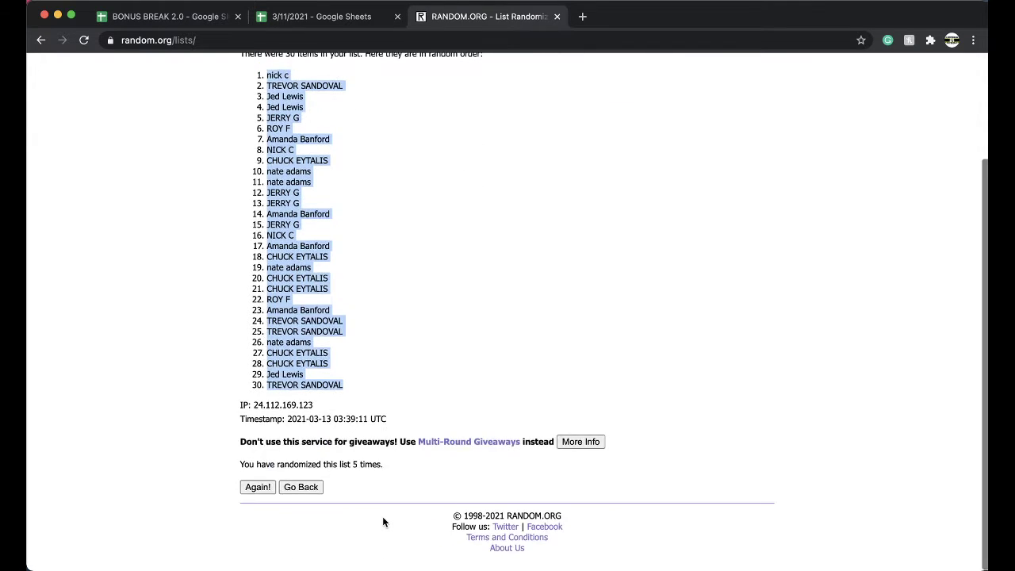
click(320, 16)
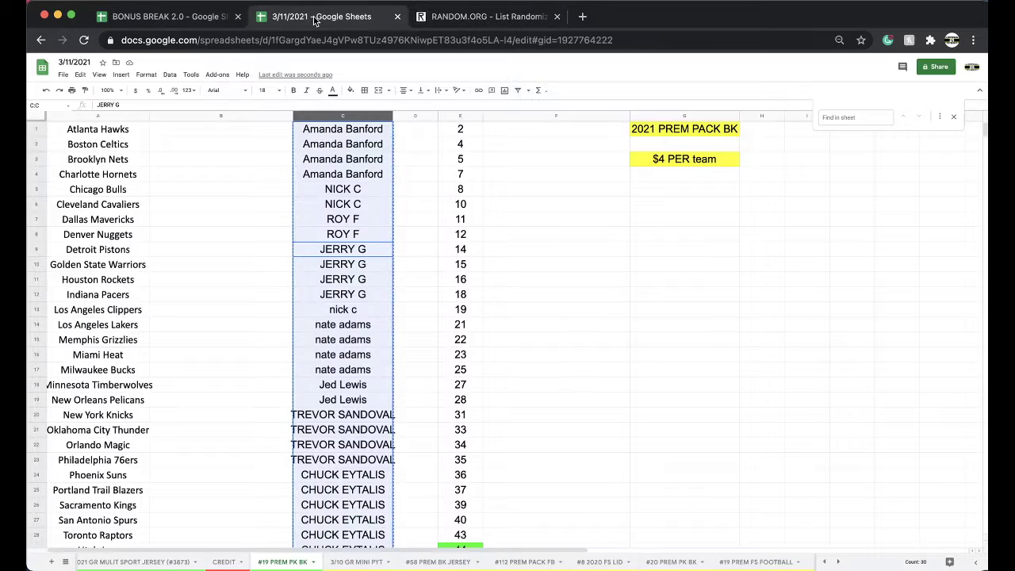
Step: Paste the shuffled owner names into column B starting at B1, at font size 18
click(240, 133)
key(super+v)
click(263, 89)
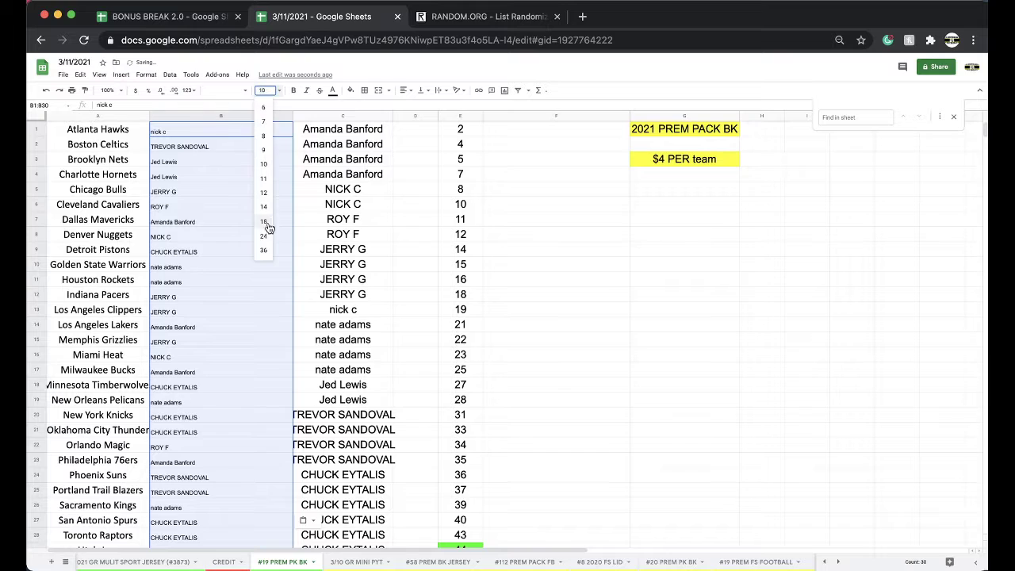
click(264, 222)
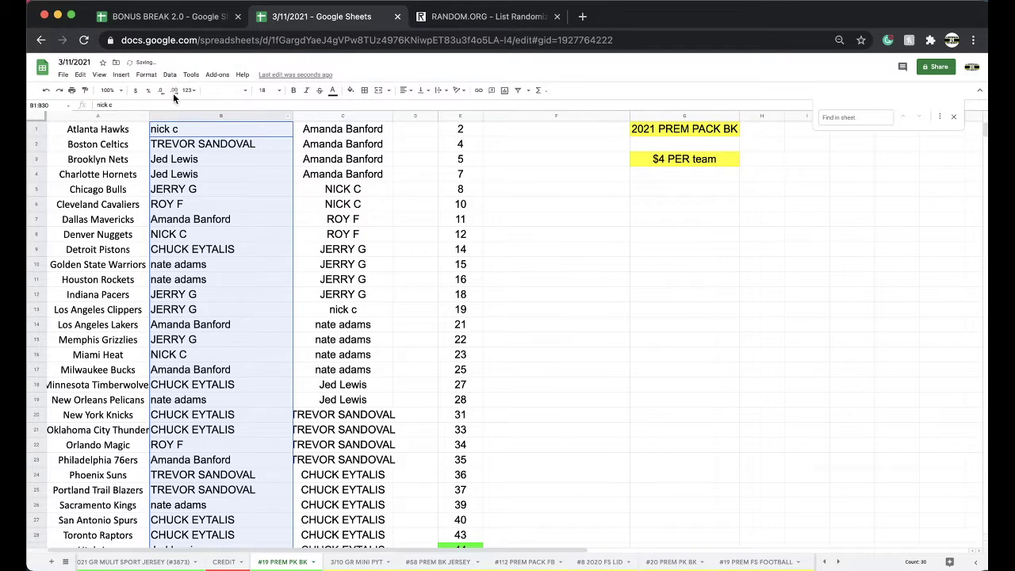
Step: Sort the sheet A→Z by owner in column B and check the grouped names
click(169, 75)
click(208, 92)
click(196, 131)
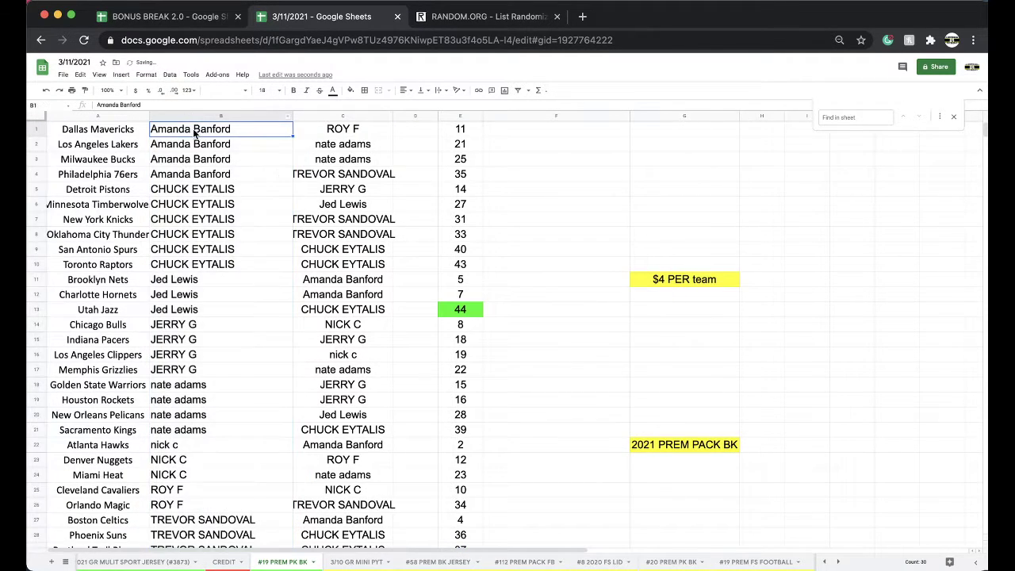
key(Down)
key(Down)
key(Down)
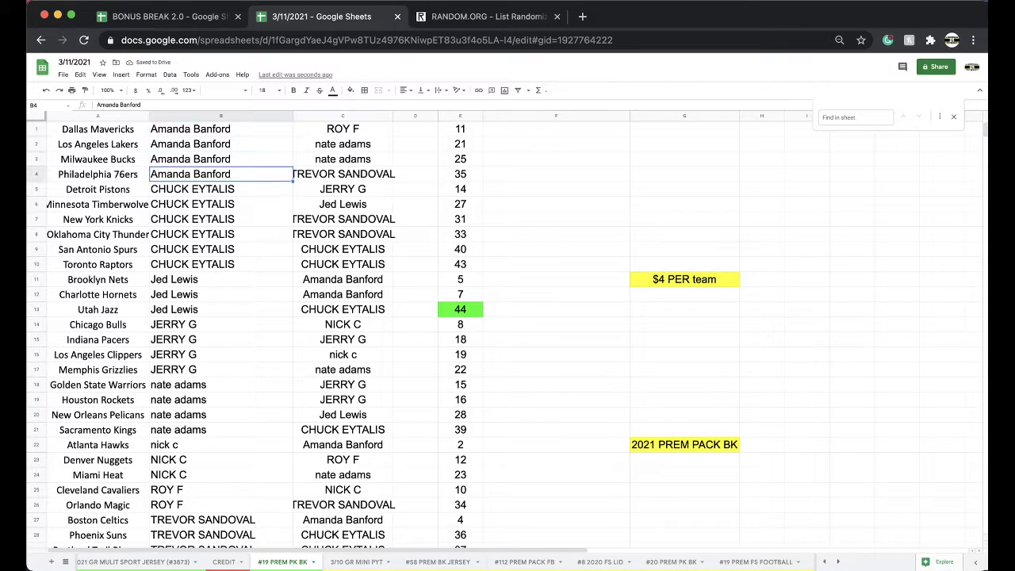
key(Down)
key(Down)
key(Down)
key(Down)
key(Down)
key(Down)
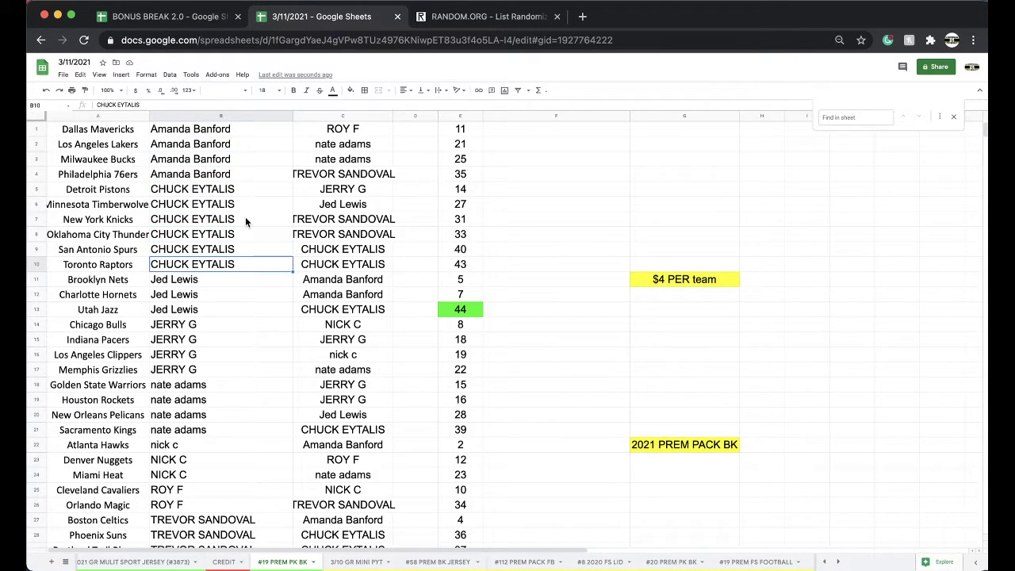
scroll(242, 293, down, 1)
scroll(240, 296, down, 1)
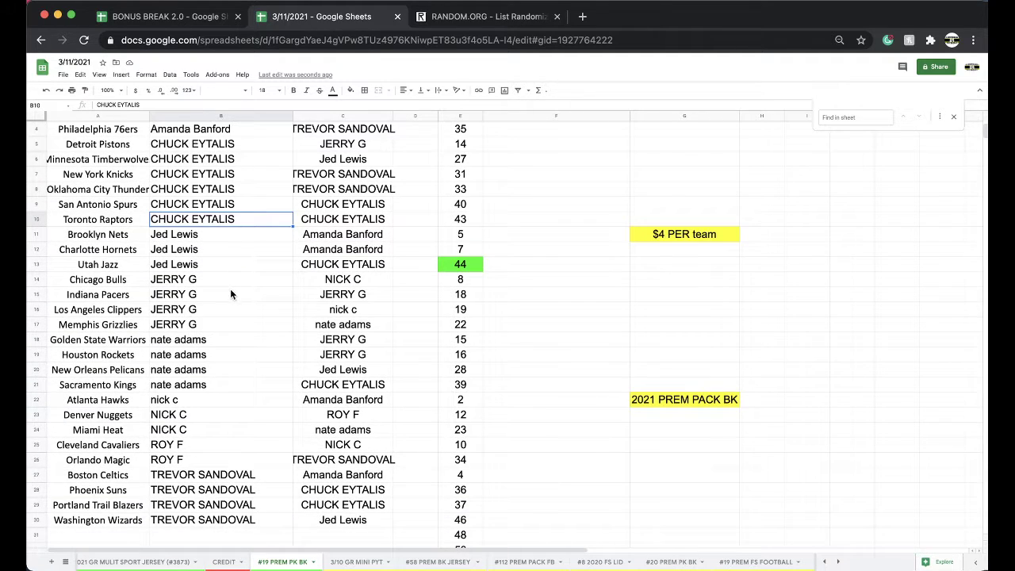
click(207, 324)
scroll(223, 264, down, 2)
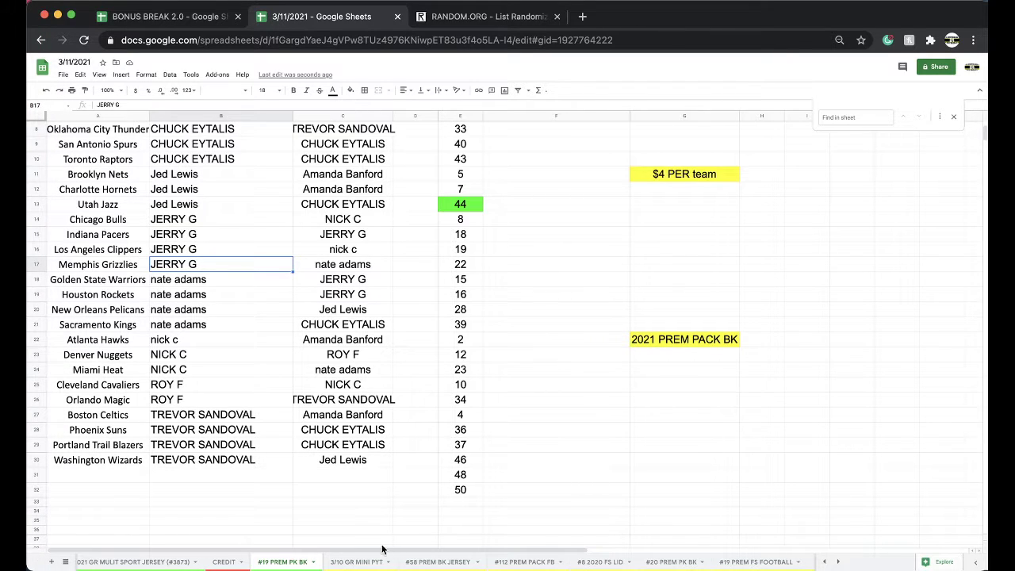
click(358, 562)
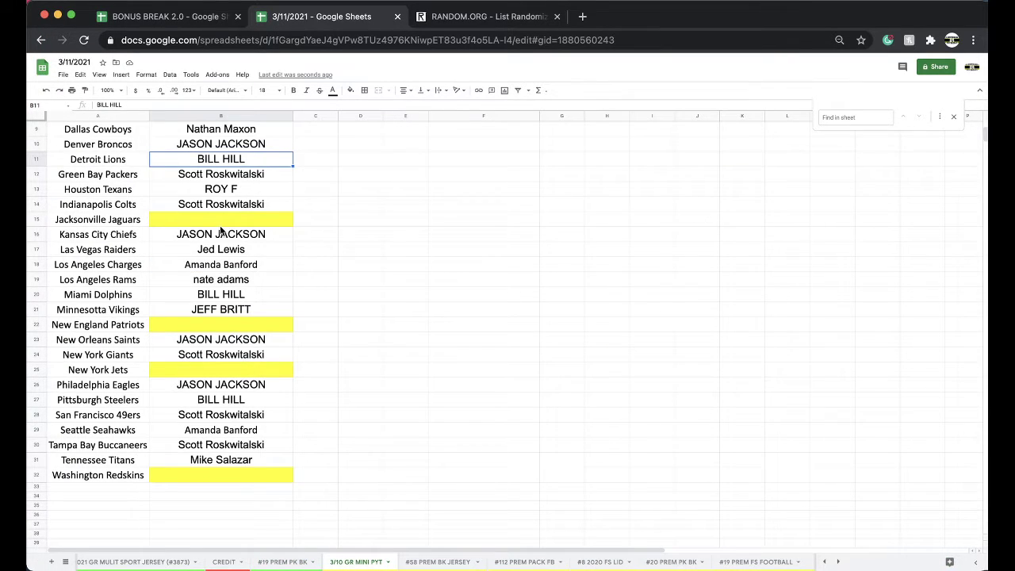
click(322, 284)
scroll(230, 354, up, 3)
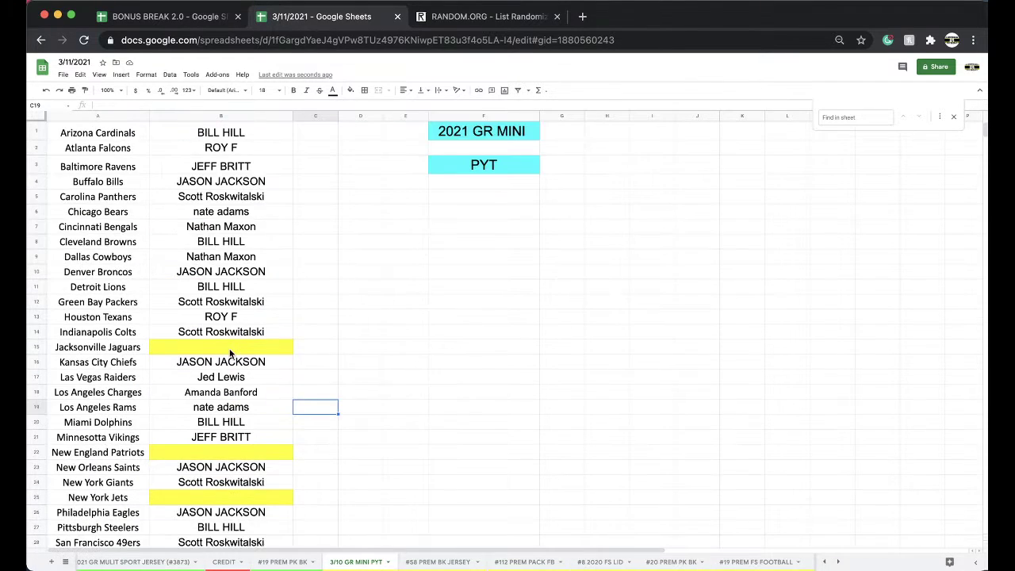
scroll(230, 273, down, 1)
click(306, 564)
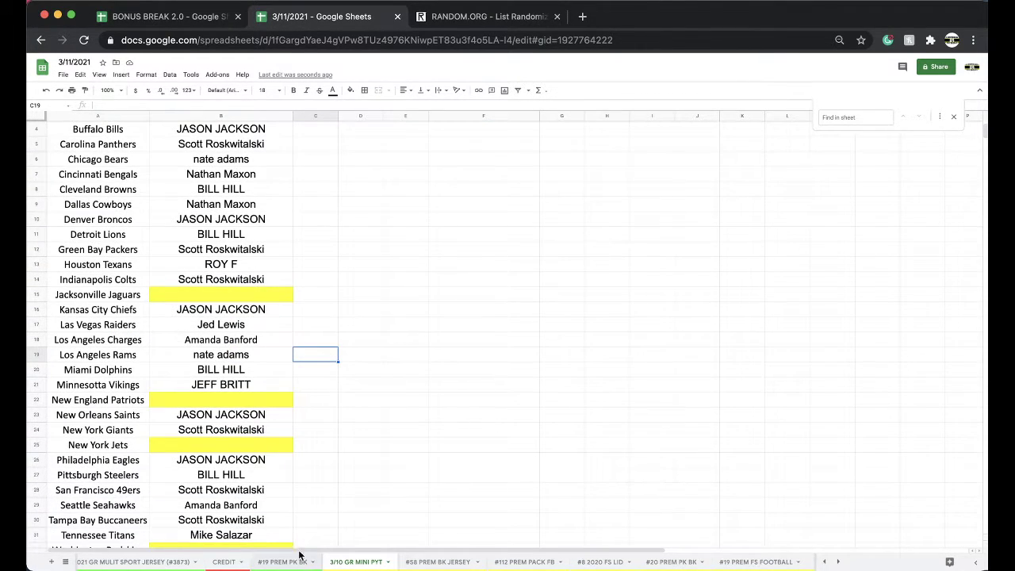
click(436, 562)
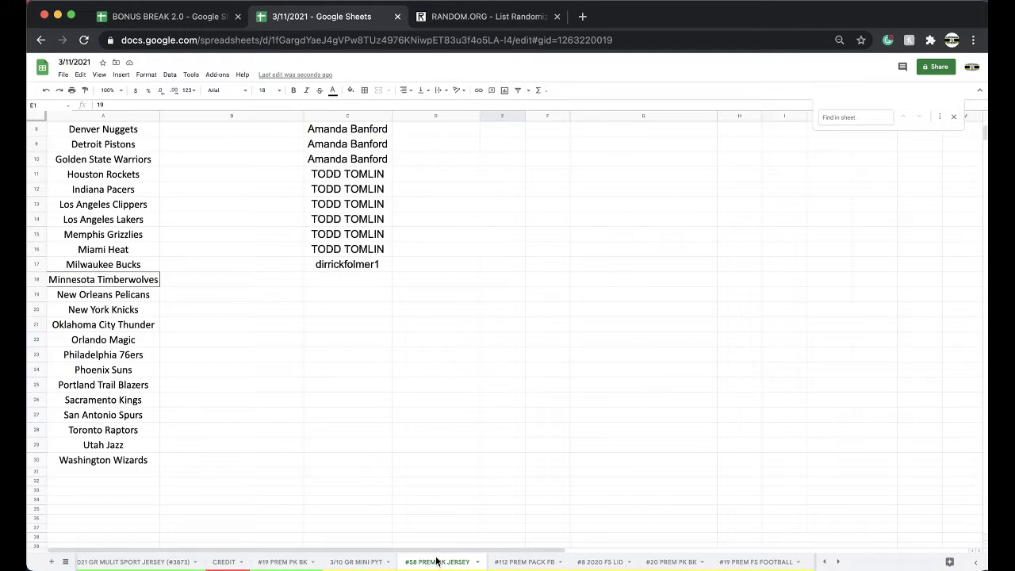
click(520, 562)
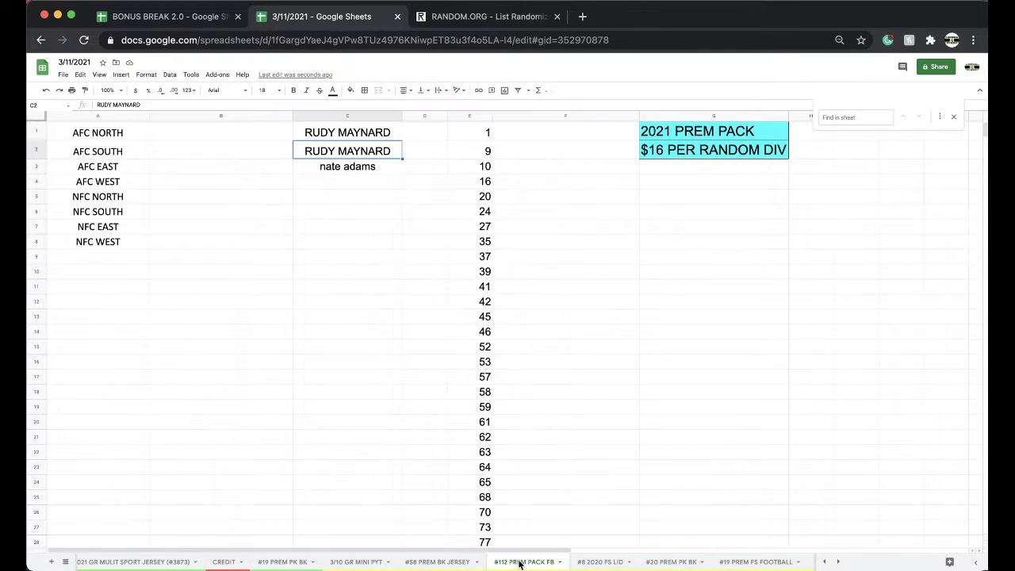
click(583, 562)
click(286, 563)
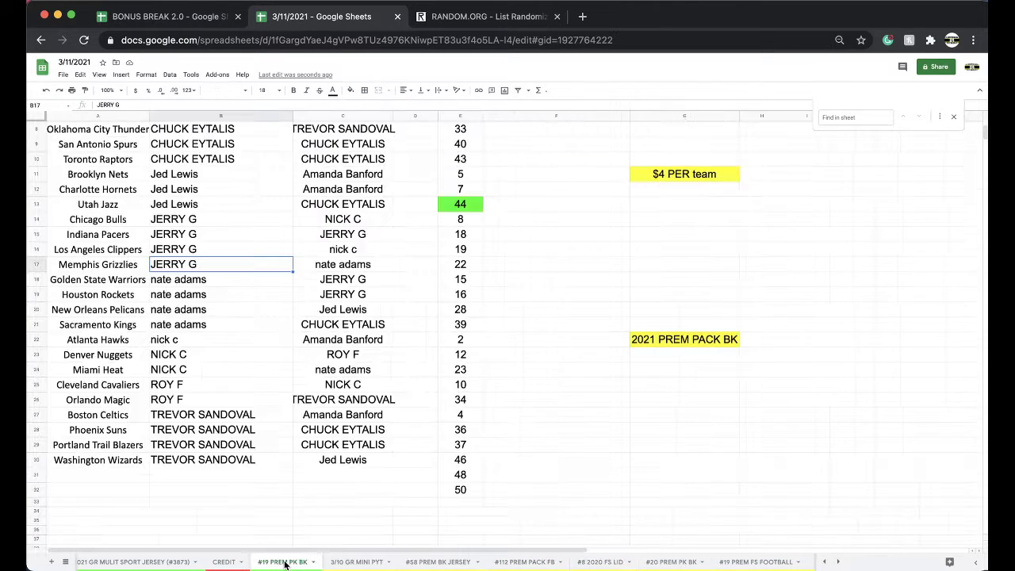
click(461, 340)
scroll(465, 342, up, 4)
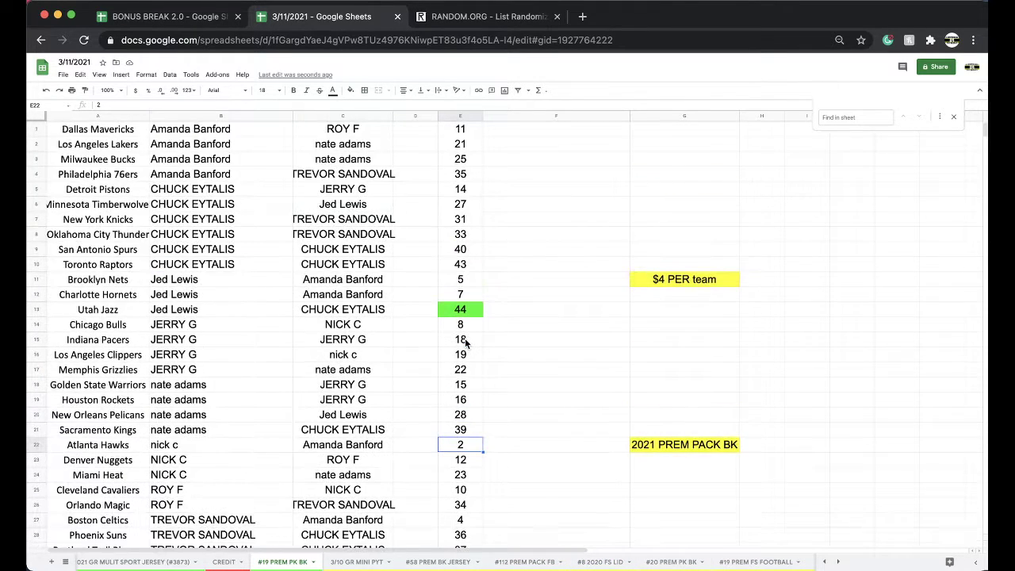